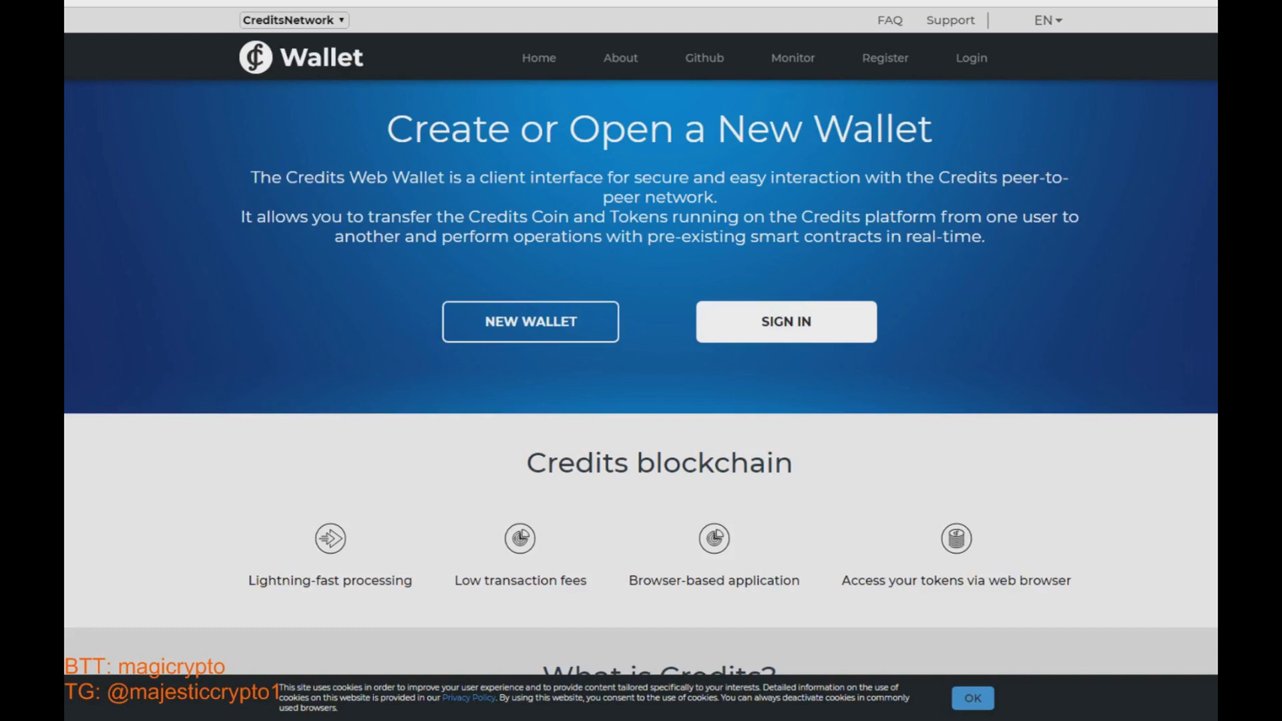
Scroll through the Credits Web Wallet home page's 'Create or Open a New Wallet' introduction.
{"action": "left_click", "coordinate": [341, 20]}
{"action": "scroll", "coordinate": [1012, 147], "scroll_direction": "down", "scroll_amount": 3}
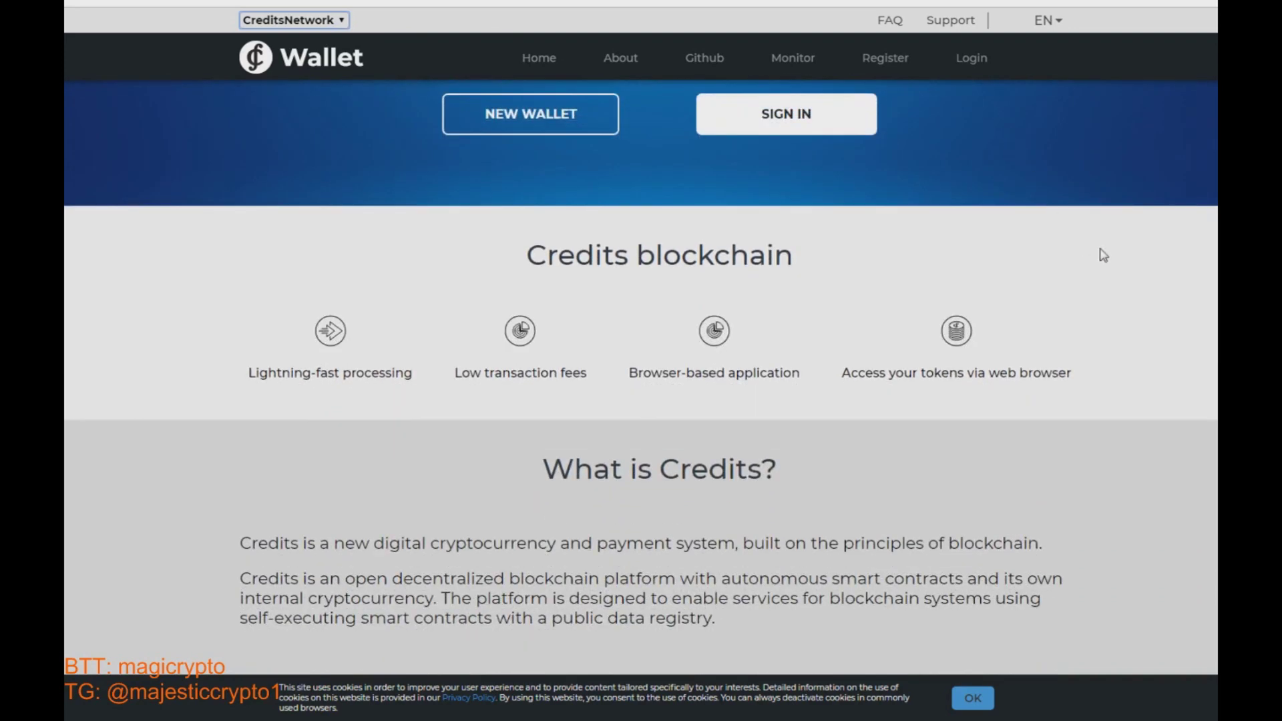
{"action": "scroll", "coordinate": [1176, 344], "scroll_direction": "up", "scroll_amount": 3}
{"action": "scroll", "coordinate": [1191, 346], "scroll_direction": "up", "scroll_amount": 3}
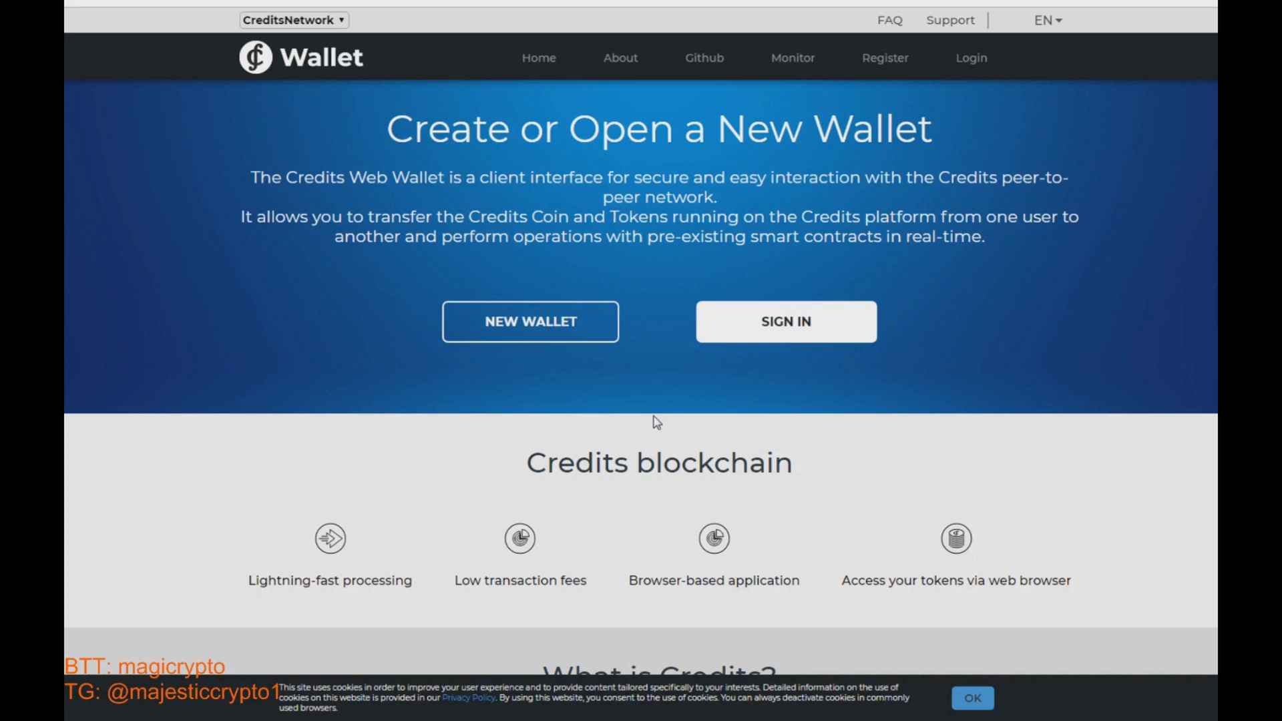
Start a new wallet, accept both the access-recovery and key-sharing risk terms, and confirm.
{"action": "left_click", "coordinate": [544, 332]}
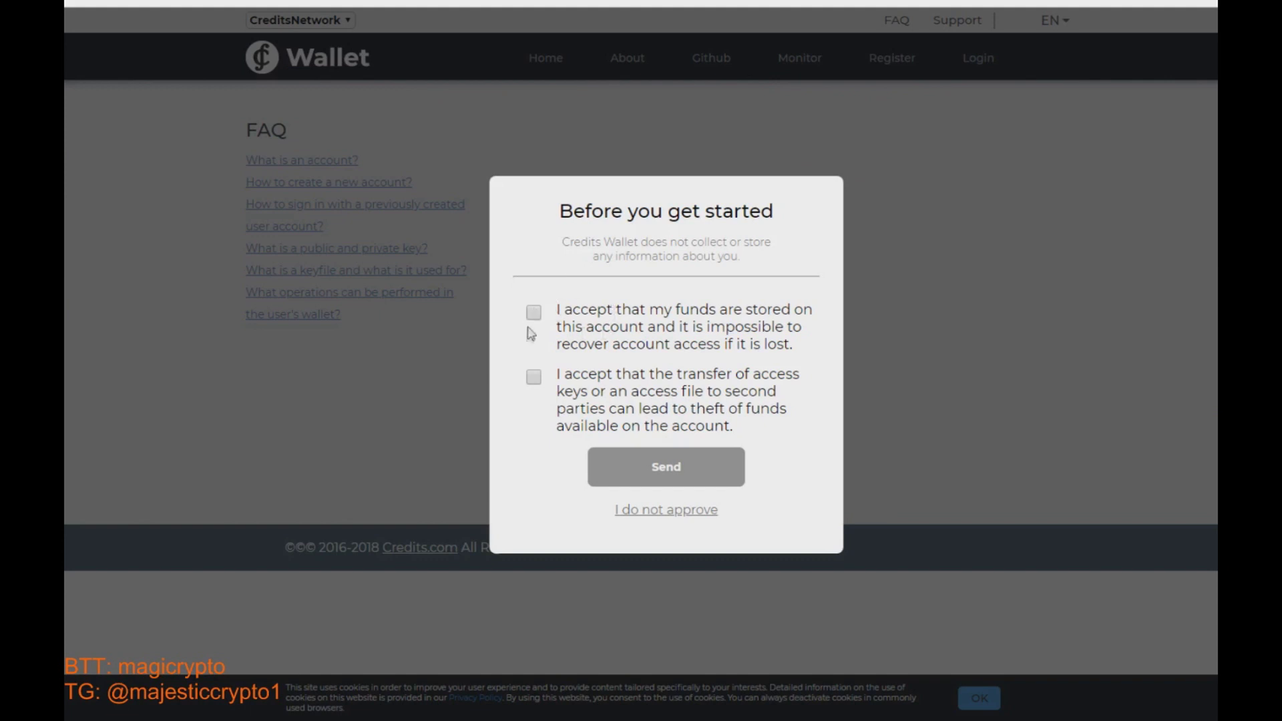
{"action": "left_click", "coordinate": [534, 314]}
{"action": "left_click", "coordinate": [534, 378]}
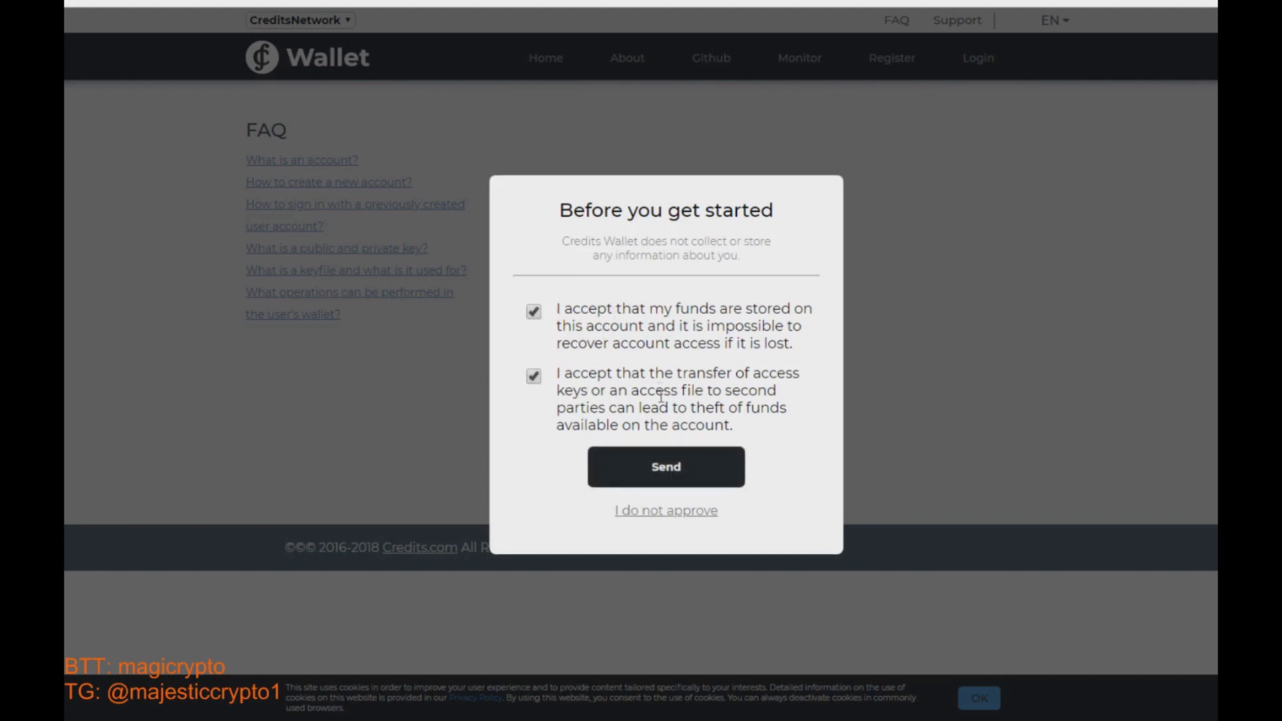
{"action": "left_click", "coordinate": [662, 478]}
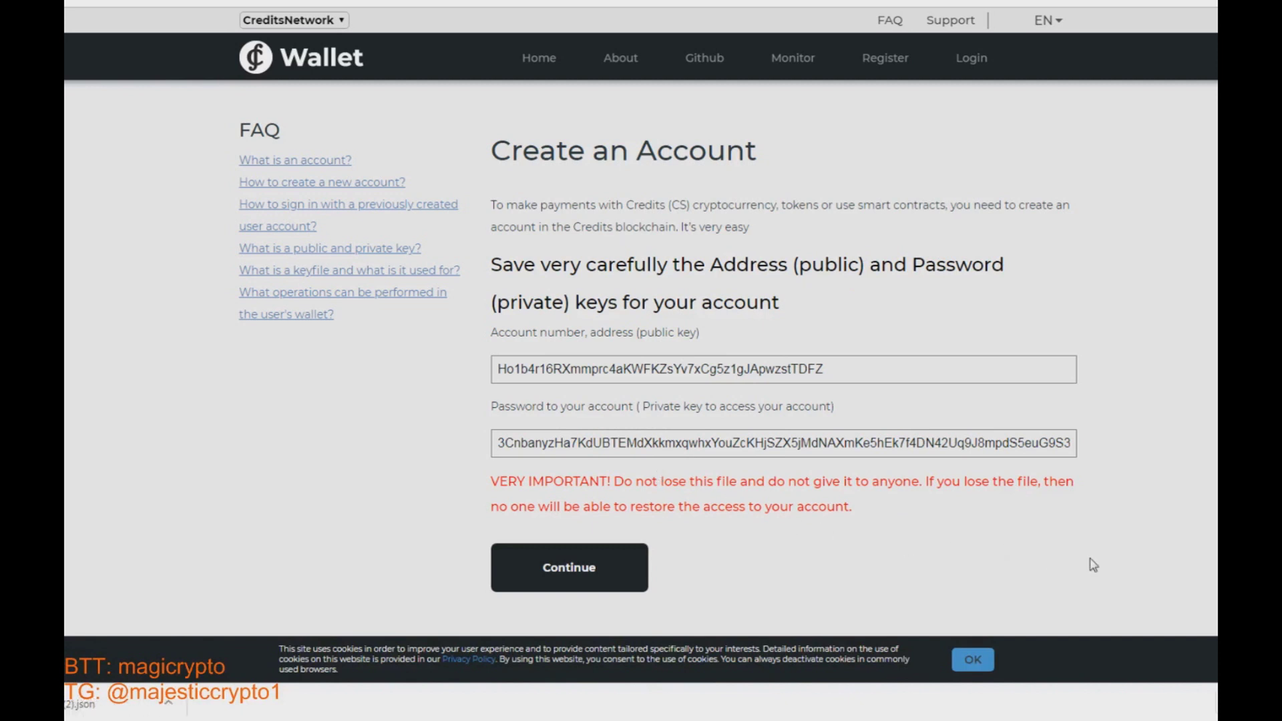
{"action": "left_click_drag", "start_coordinate": [832, 368], "coordinate": [497, 367]}
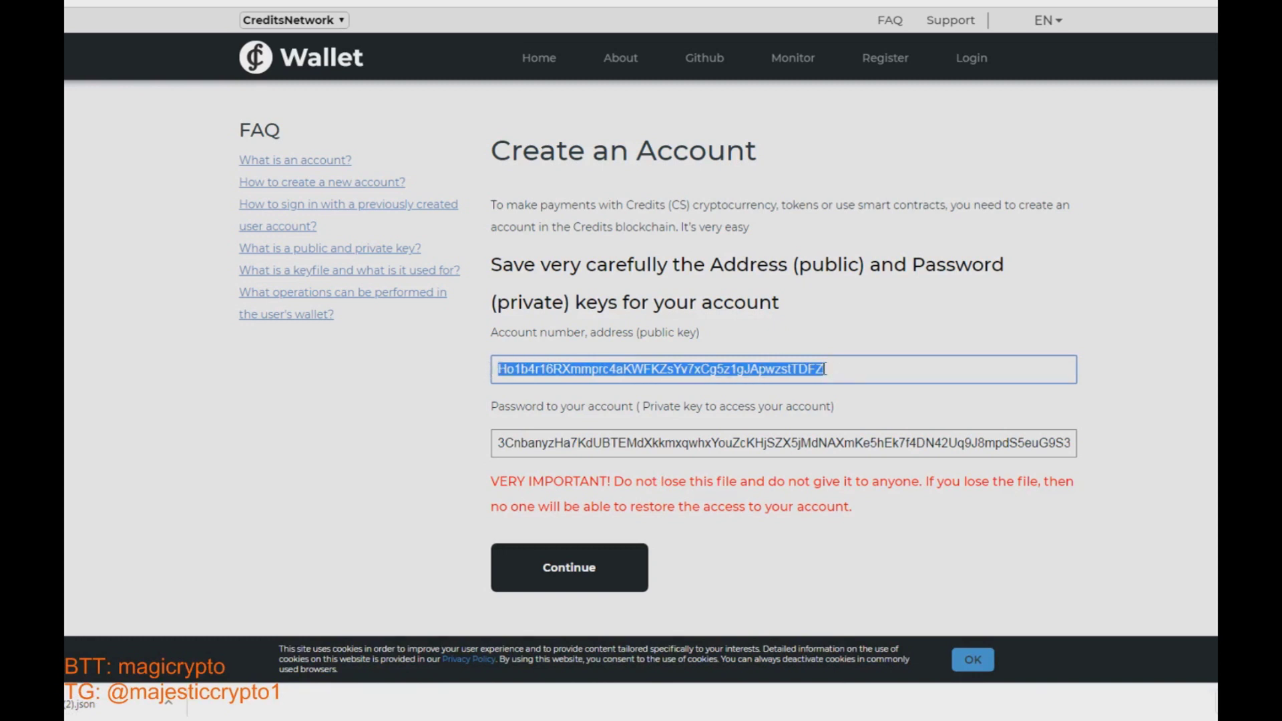
{"action": "left_click", "coordinate": [631, 372]}
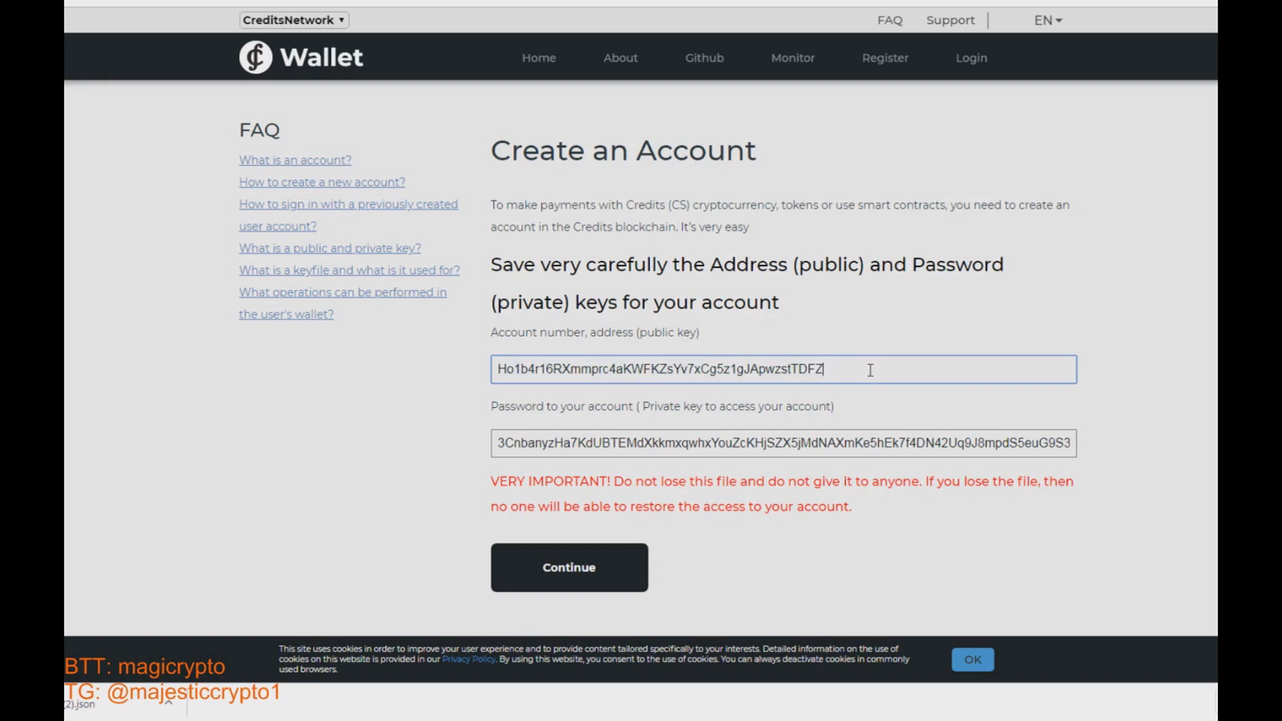
{"action": "left_click", "coordinate": [895, 406]}
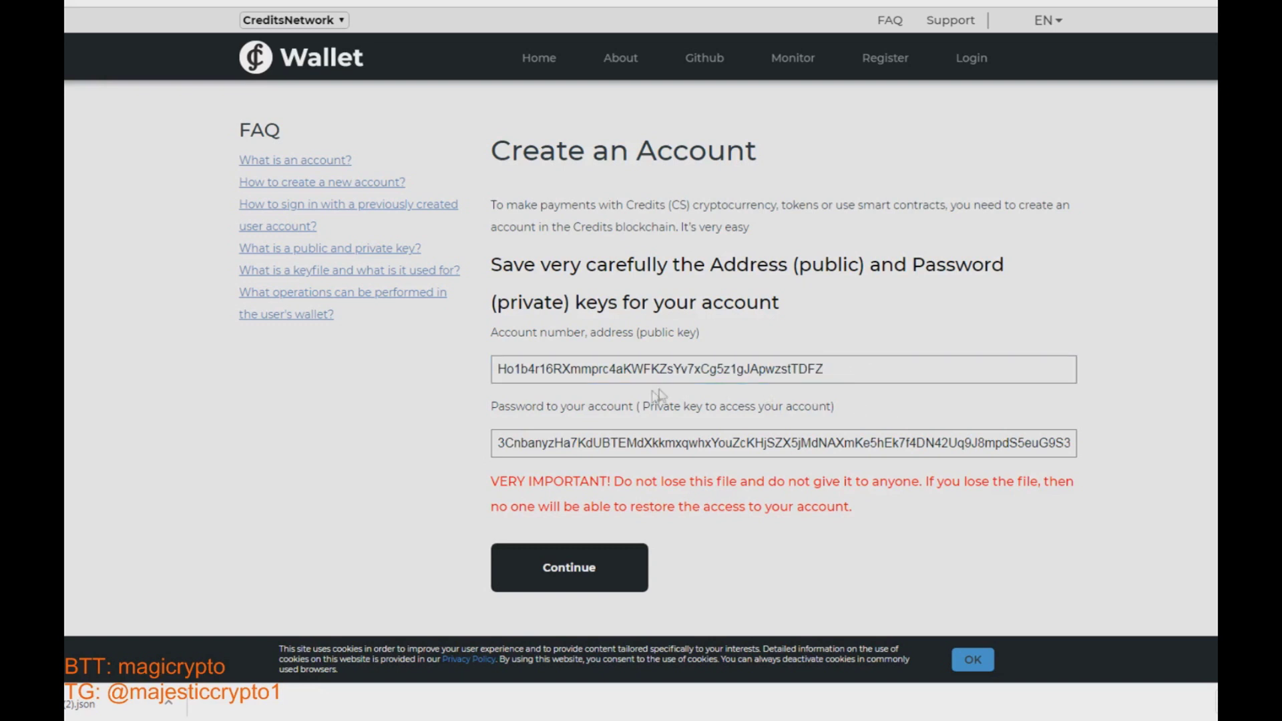
{"action": "double_click", "coordinate": [590, 441]}
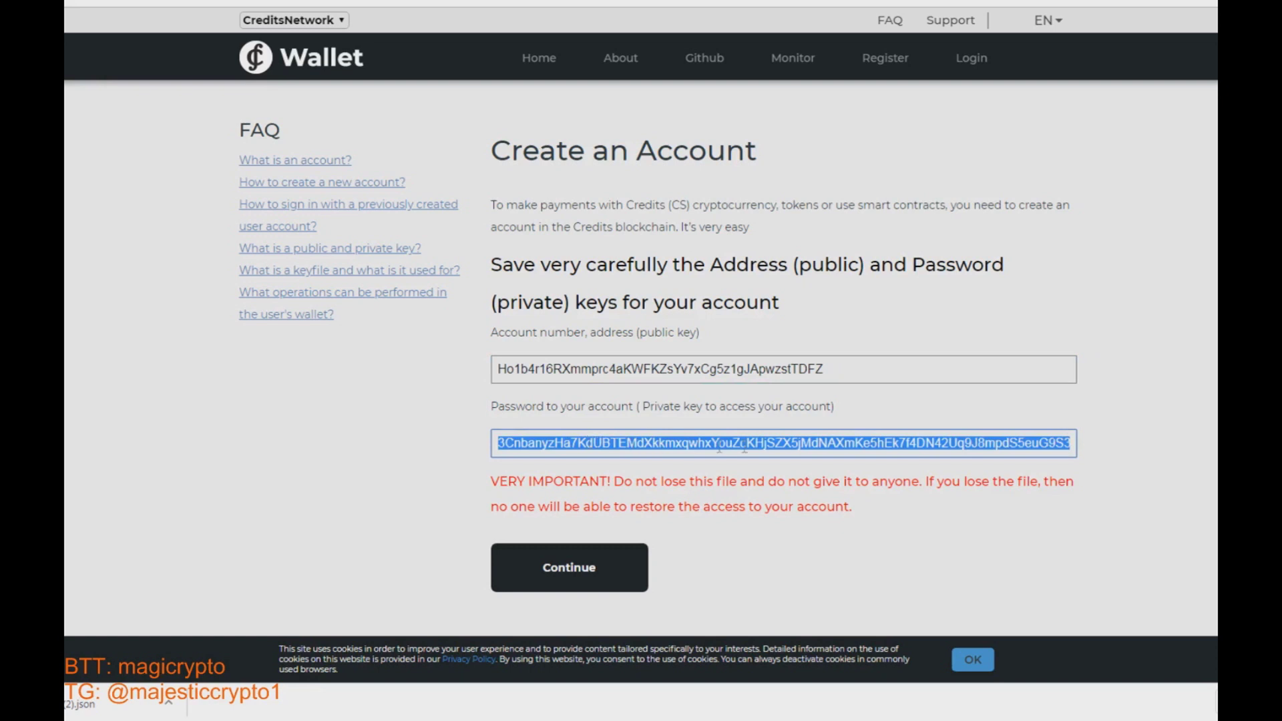
{"action": "left_click", "coordinate": [530, 444]}
{"action": "double_click", "coordinate": [515, 444]}
{"action": "left_click", "coordinate": [862, 501]}
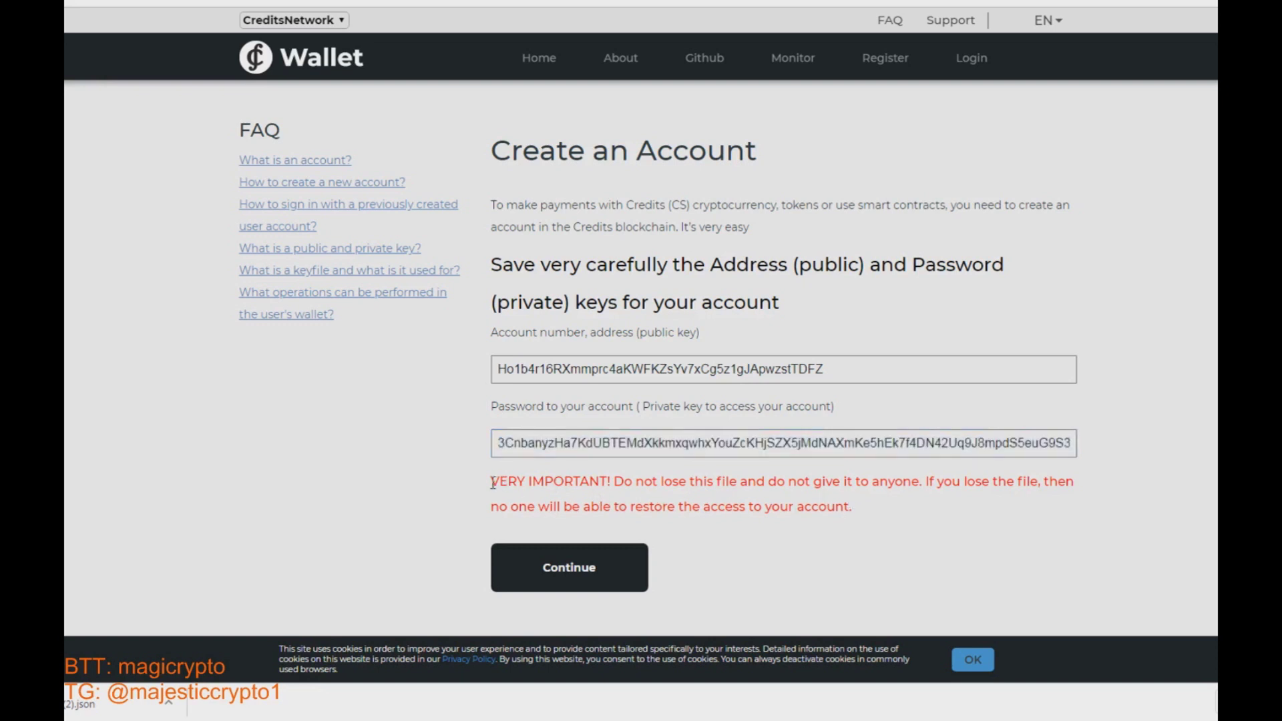
Highlight the red warning about losing the file, reading it several times.
{"action": "left_click_drag", "start_coordinate": [493, 482], "coordinate": [854, 501]}
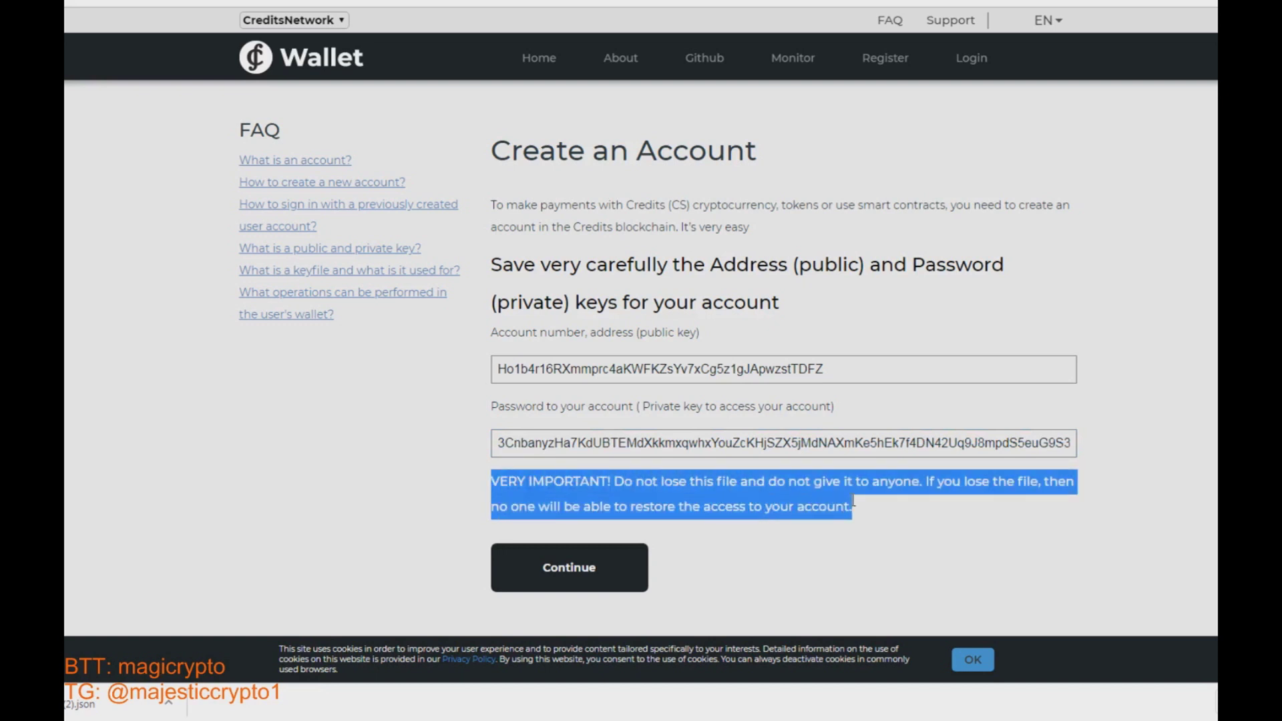
{"action": "left_click", "coordinate": [981, 543]}
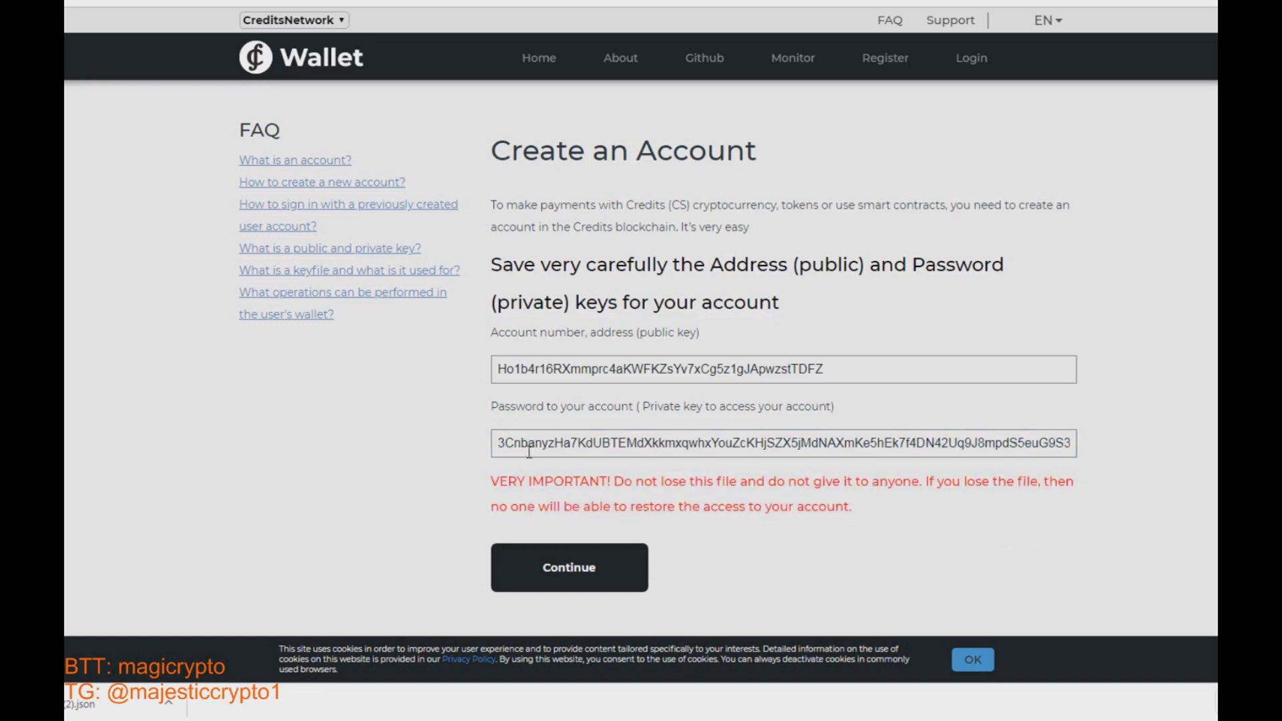
{"action": "left_click_drag", "start_coordinate": [492, 481], "coordinate": [863, 511]}
{"action": "left_click", "coordinate": [896, 513]}
{"action": "left_click_drag", "start_coordinate": [492, 480], "coordinate": [857, 509]}
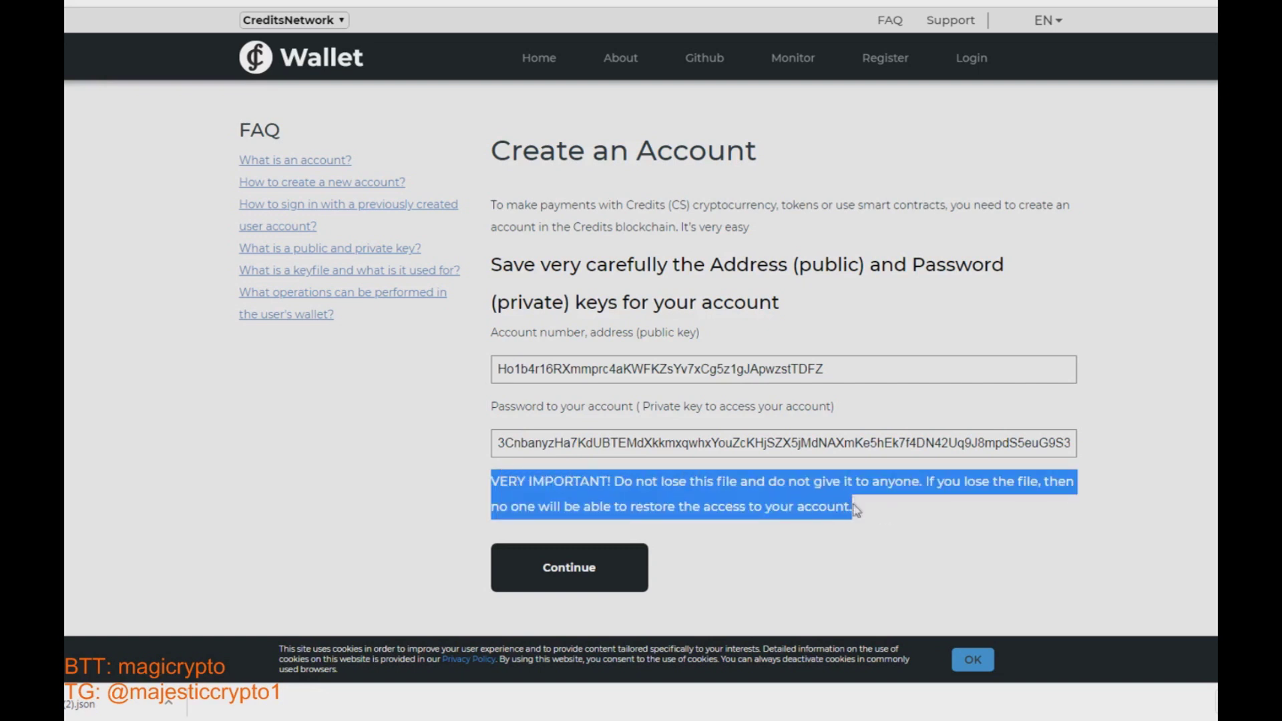
{"action": "left_click", "coordinate": [897, 519]}
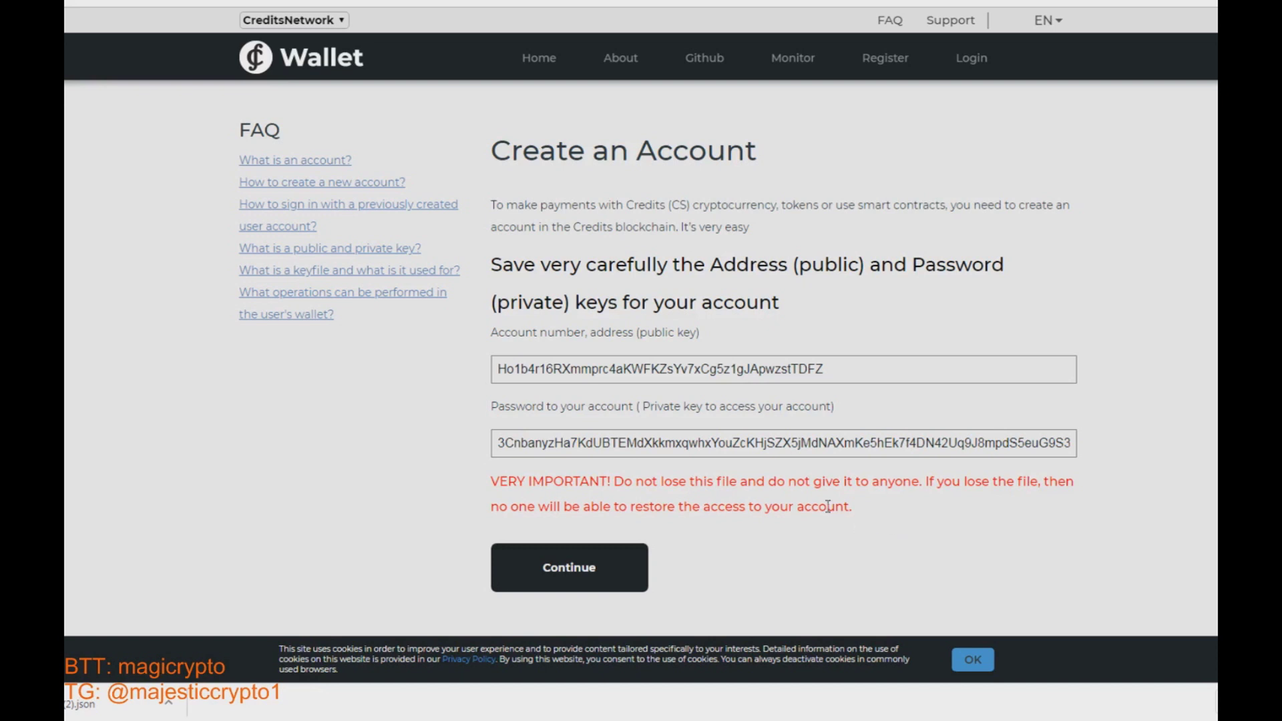
Select the generated wallet address and private key, then finish creating the account.
{"action": "double_click", "coordinate": [882, 379]}
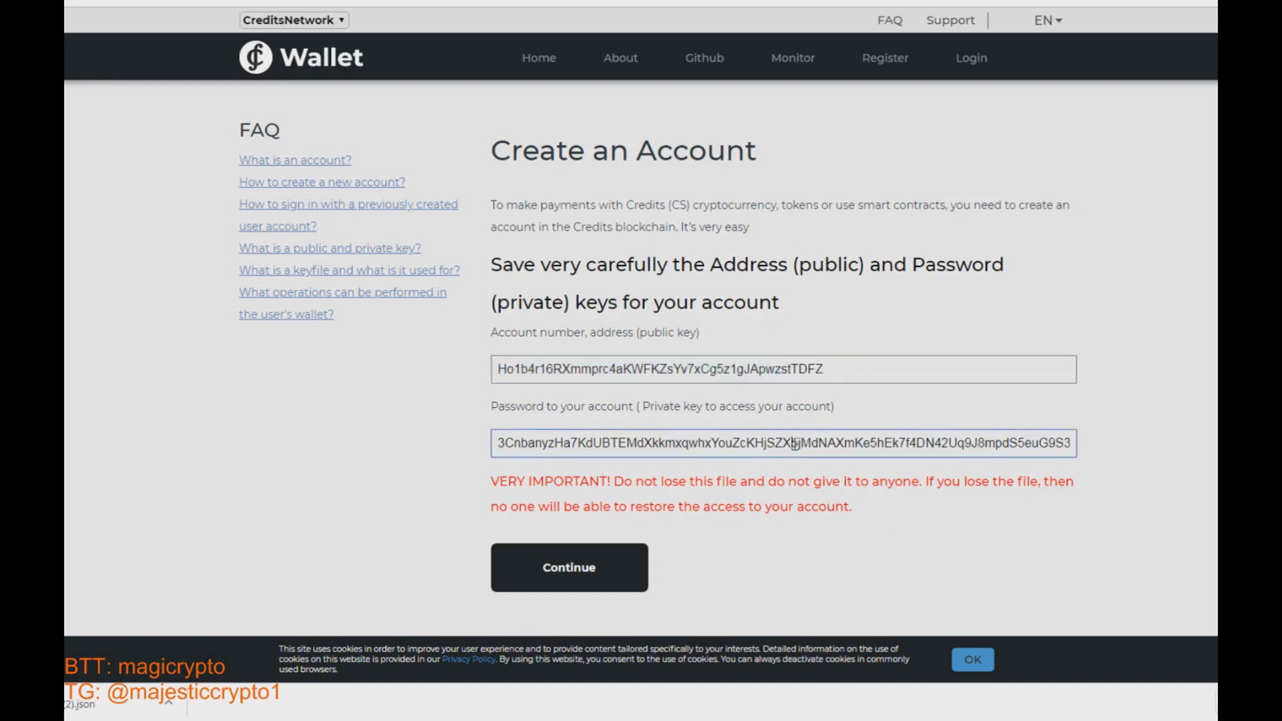
{"action": "double_click", "coordinate": [806, 440]}
{"action": "left_click", "coordinate": [892, 541]}
{"action": "left_click", "coordinate": [583, 571]}
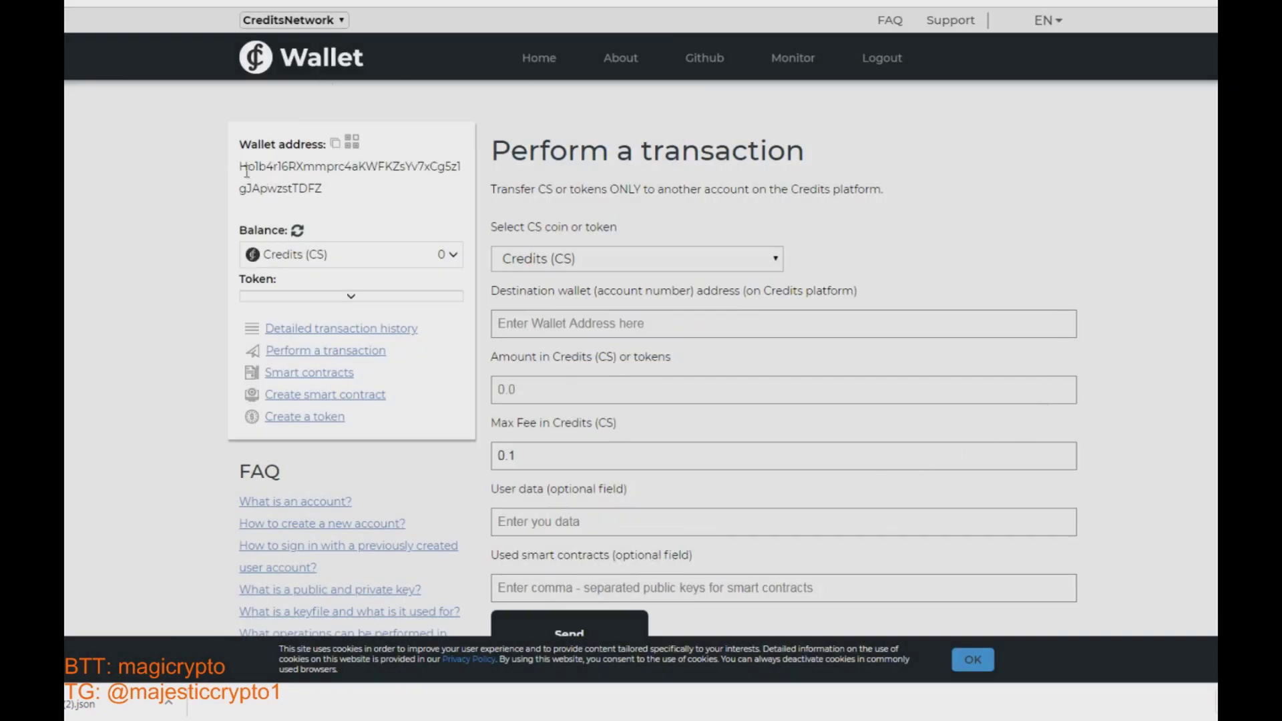
Copy the new wallet address to the clipboard and view, then close, its QR code.
{"action": "left_click_drag", "start_coordinate": [241, 167], "coordinate": [344, 199]}
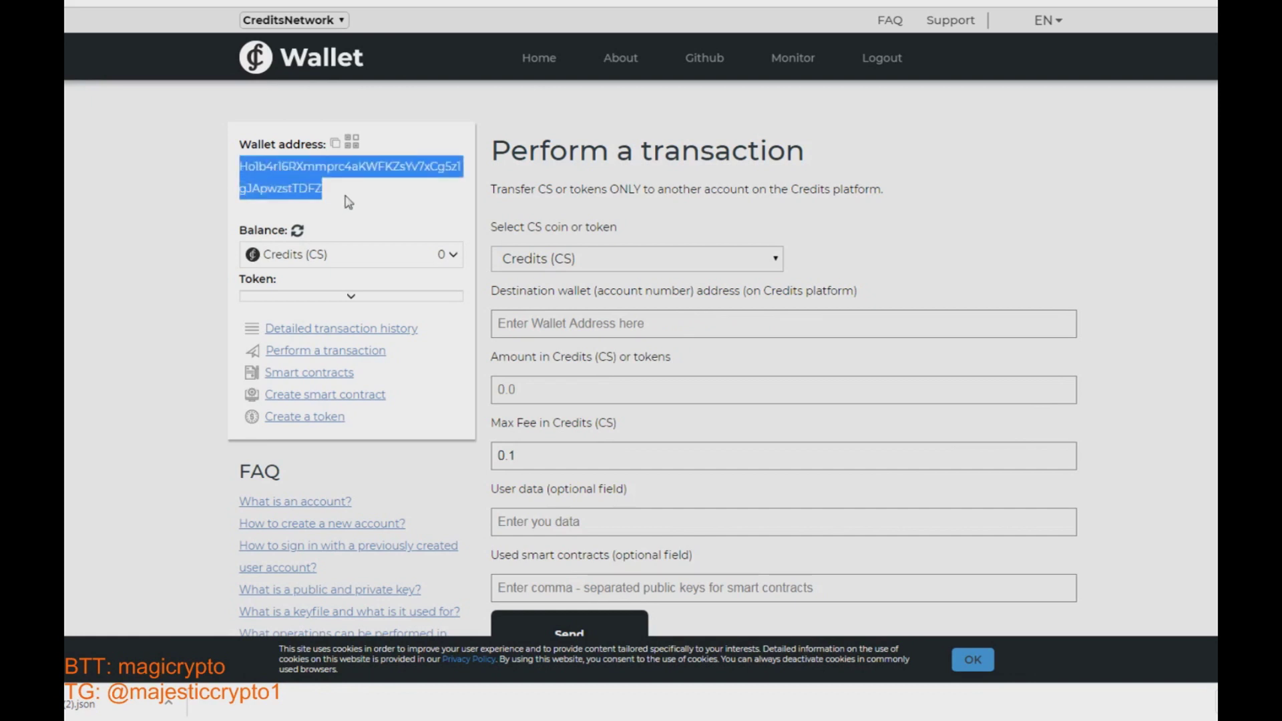
{"action": "left_click", "coordinate": [335, 144]}
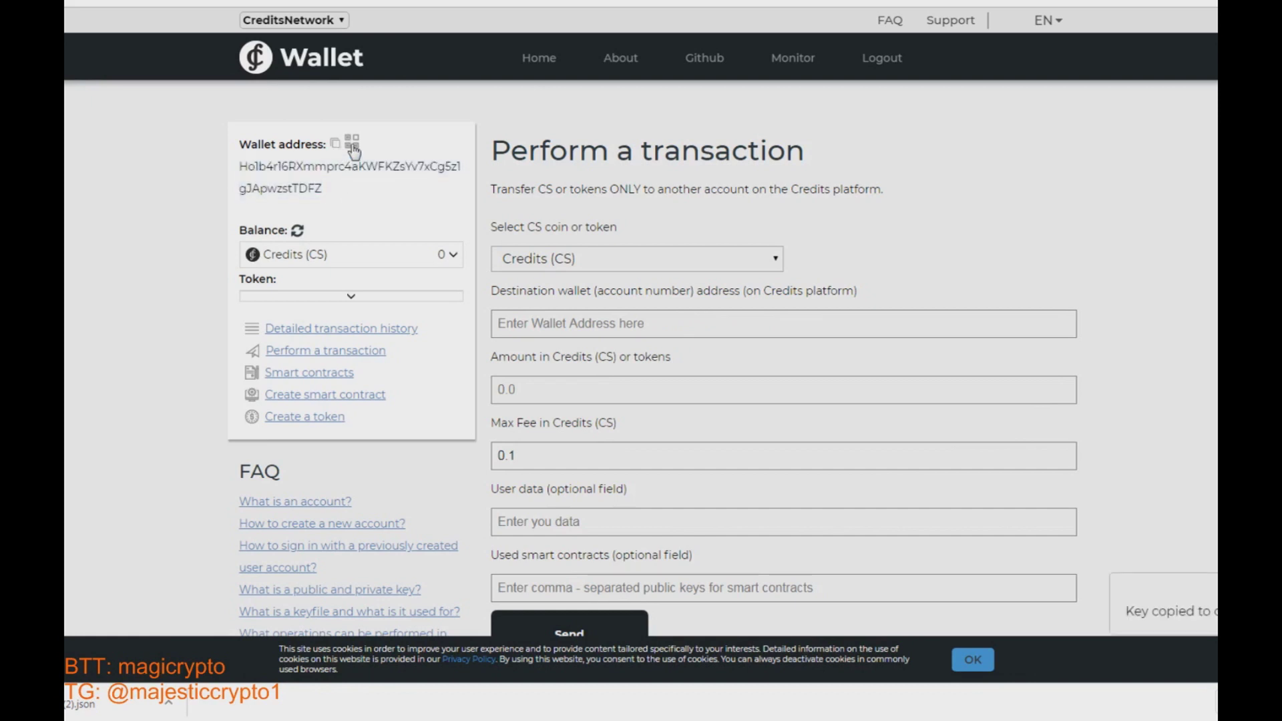
{"action": "left_click", "coordinate": [352, 142]}
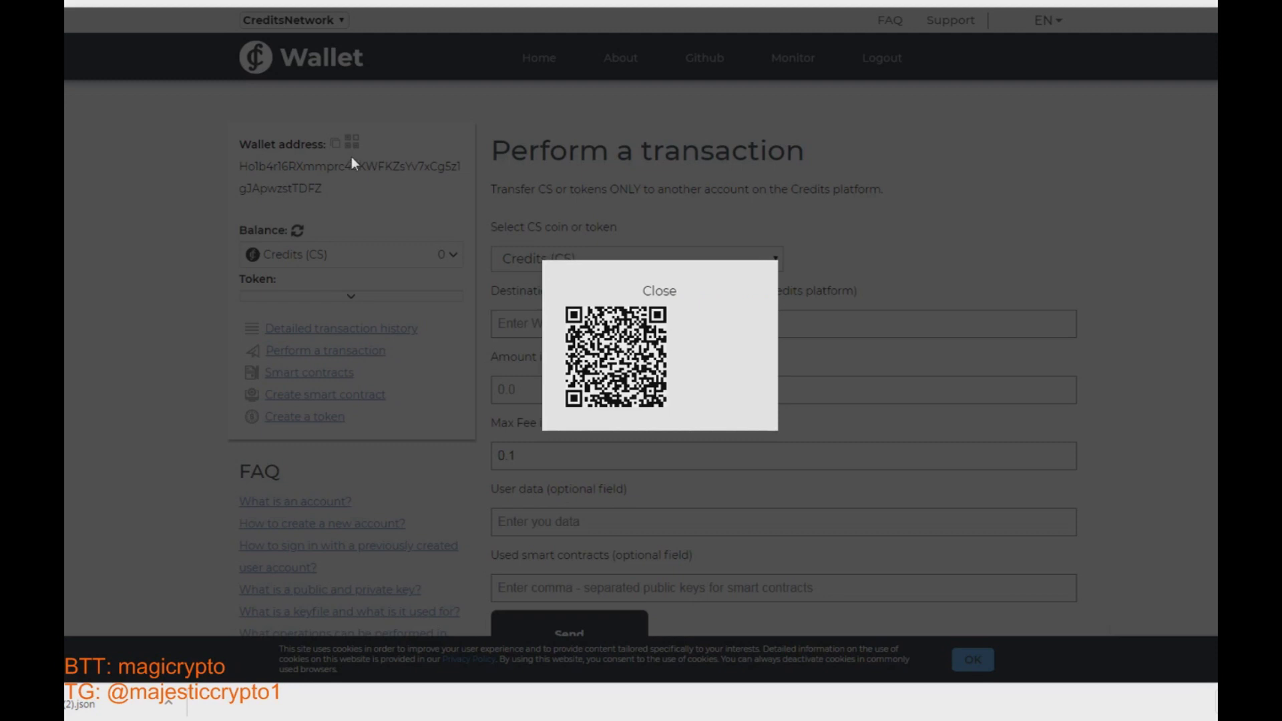
{"action": "left_click", "coordinate": [669, 294]}
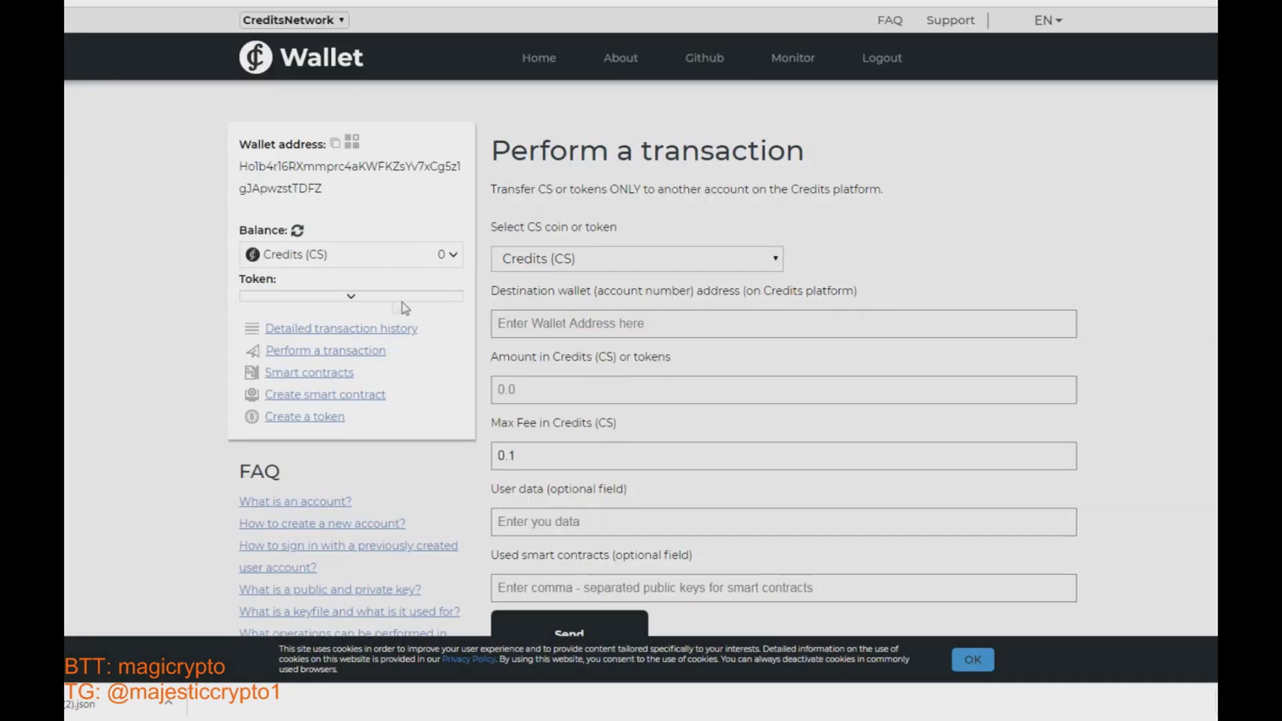
{"action": "left_click", "coordinate": [642, 323]}
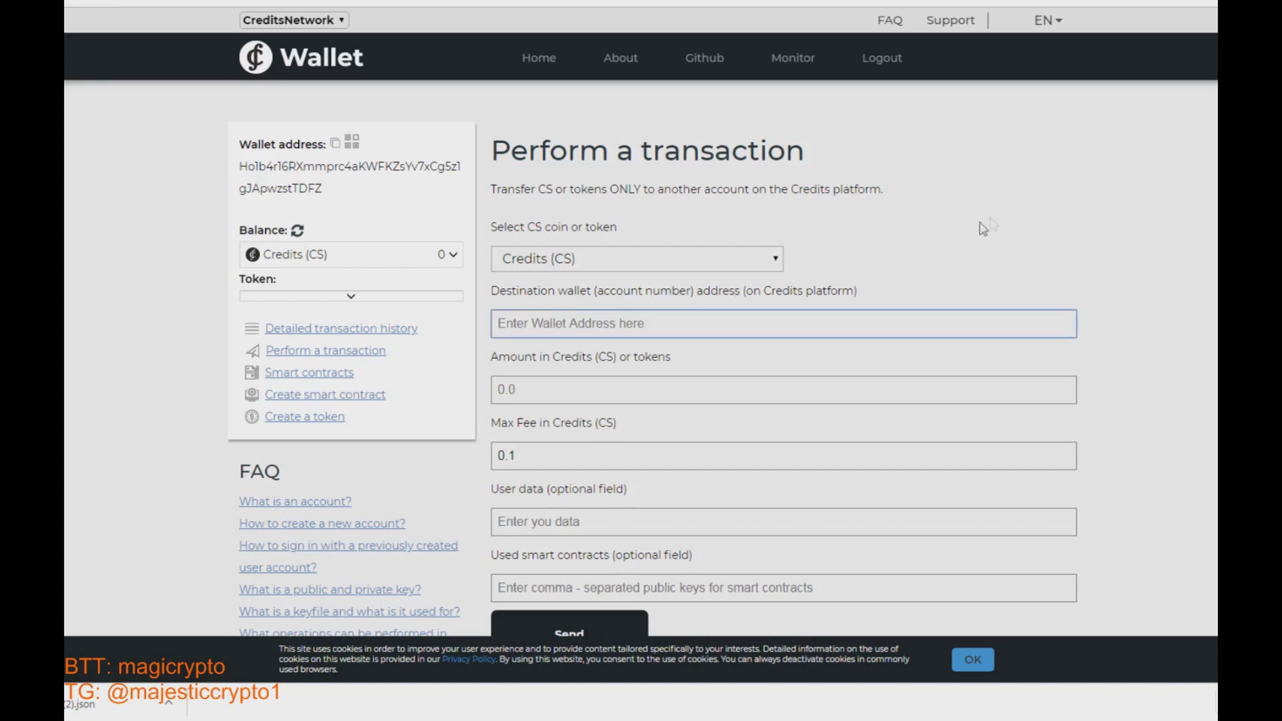
Send 1 CS to destination address 123, leaving the max fee at 0.1.
{"action": "scroll", "coordinate": [685, 311], "scroll_direction": "down", "scroll_amount": 2}
{"action": "type", "text": "123"}
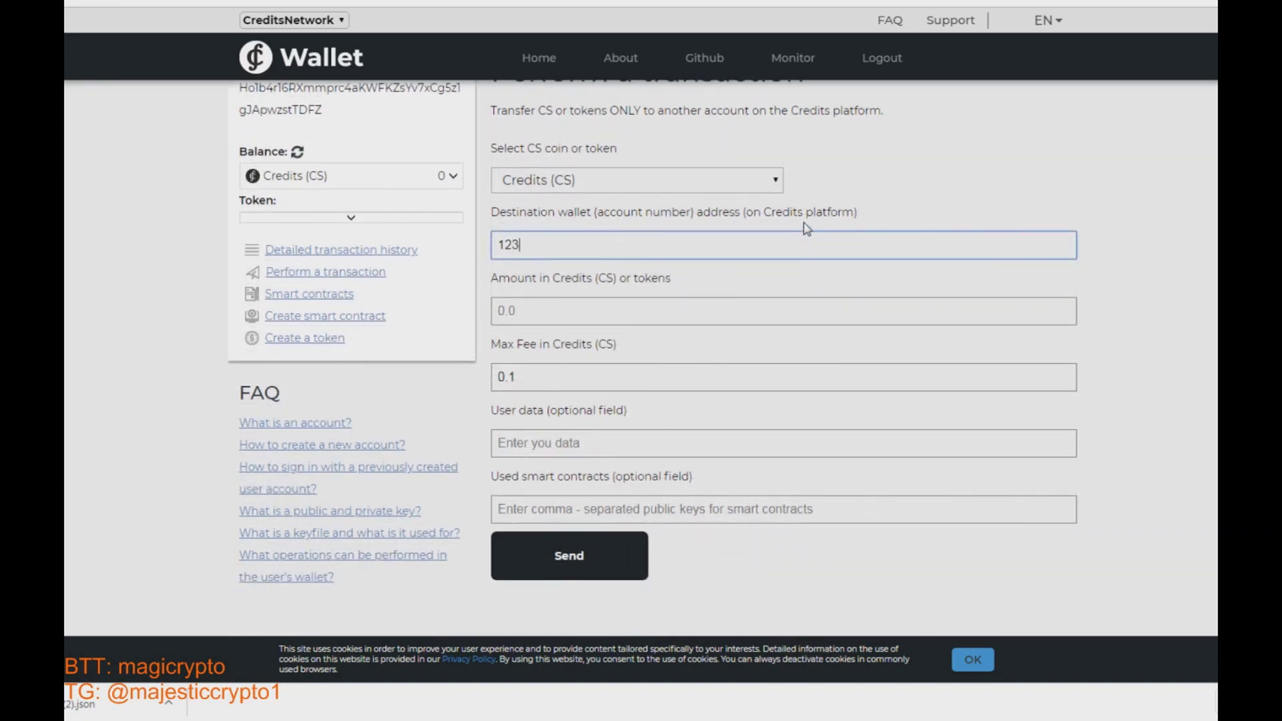
{"action": "left_click", "coordinate": [553, 304]}
{"action": "type", "text": "1"}
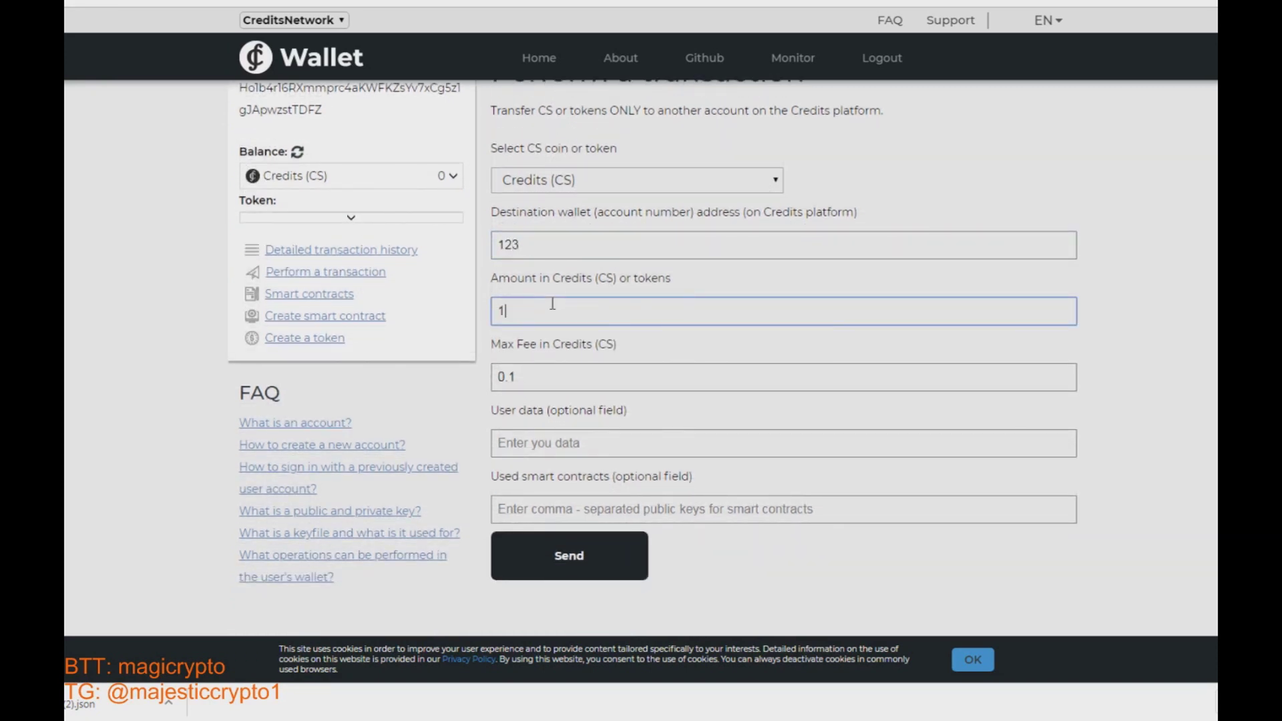
{"action": "left_click", "coordinate": [541, 376]}
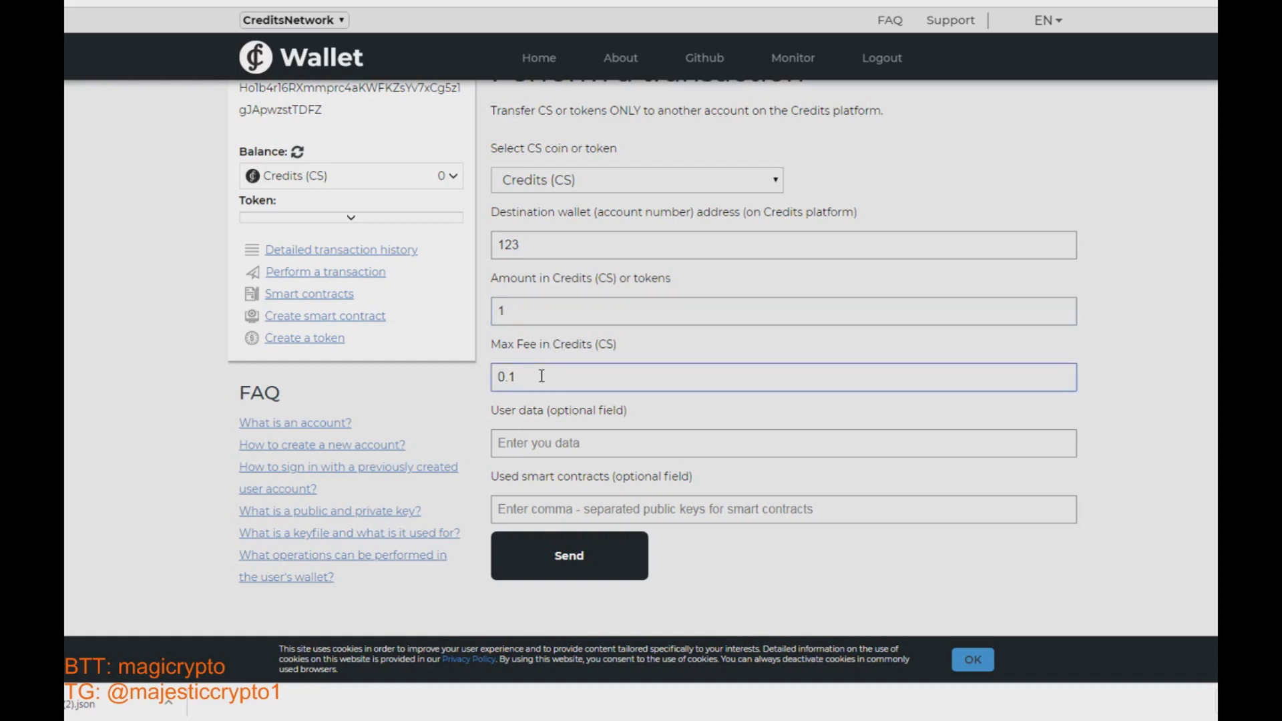
{"action": "left_click", "coordinate": [561, 416]}
{"action": "left_click", "coordinate": [563, 443]}
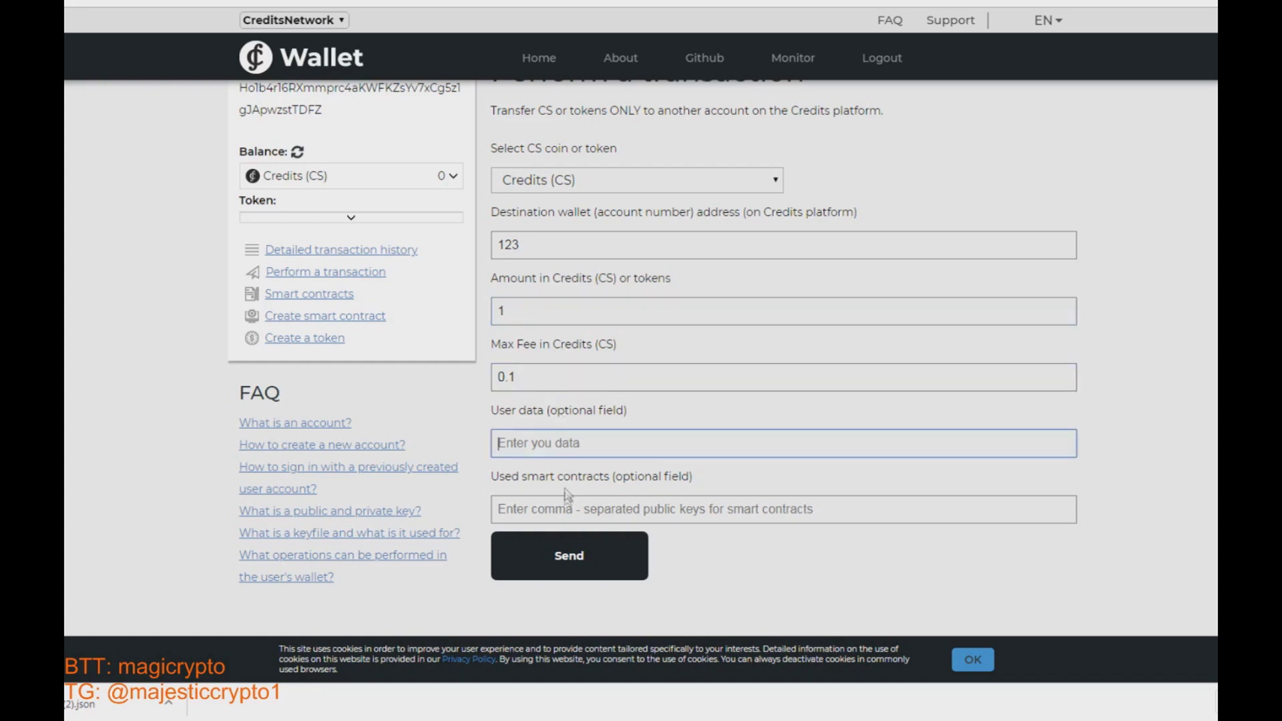
{"action": "left_click", "coordinate": [573, 560]}
{"action": "scroll", "coordinate": [868, 311], "scroll_direction": "up", "scroll_amount": 1}
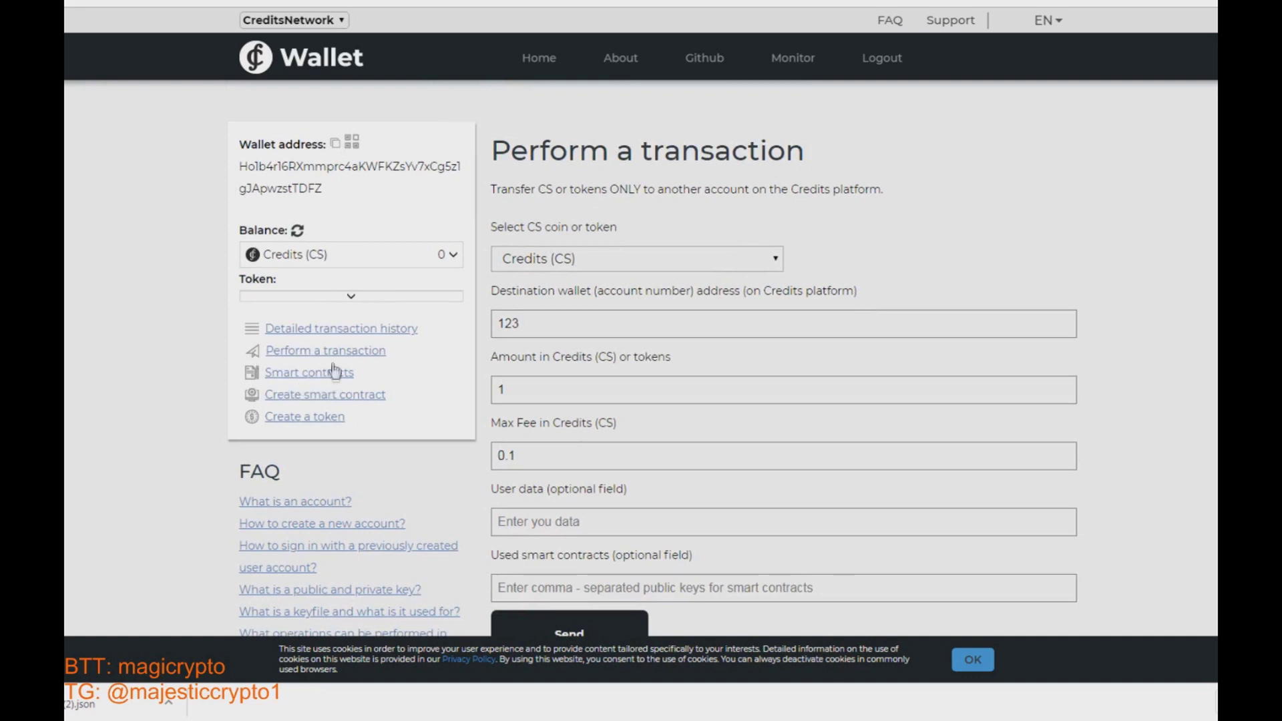
Open the 'Create a token' page from the sidebar, briefly visiting the smart contract page.
{"action": "left_click", "coordinate": [291, 417]}
{"action": "left_click", "coordinate": [290, 417]}
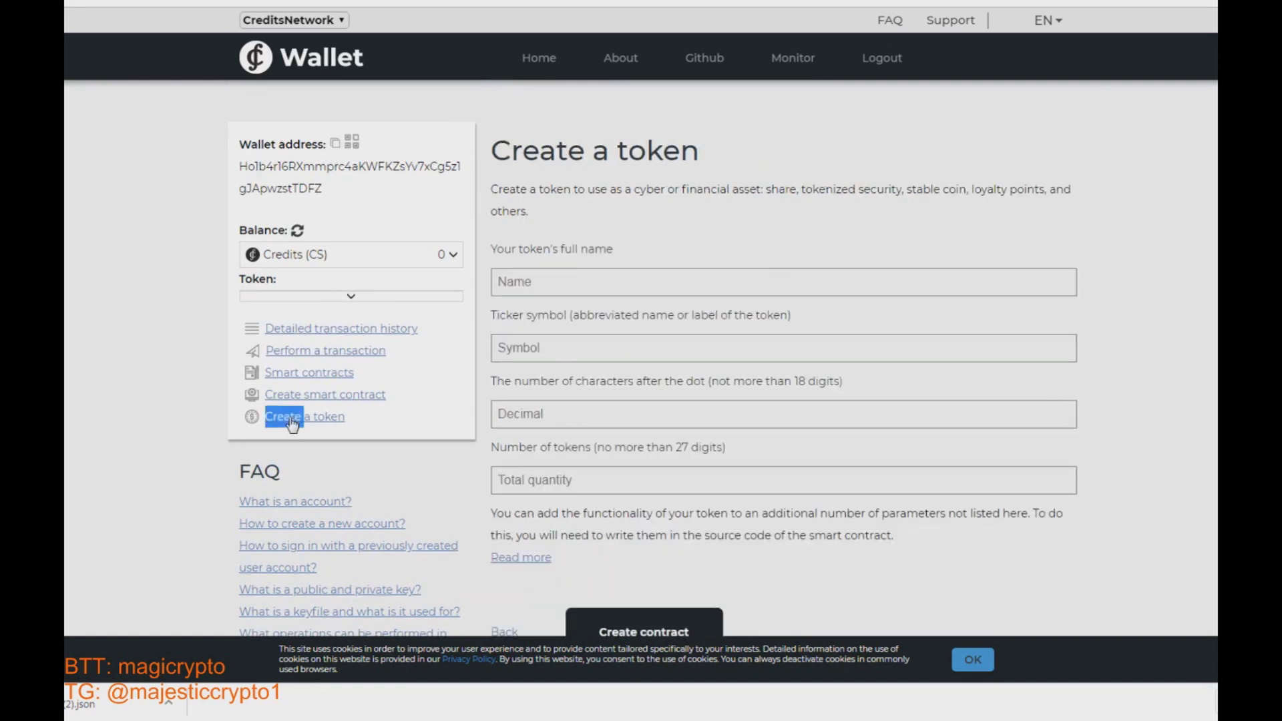
{"action": "left_click", "coordinate": [456, 471]}
{"action": "left_click", "coordinate": [316, 398]}
{"action": "left_click", "coordinate": [318, 417]}
{"action": "scroll", "coordinate": [638, 460], "scroll_direction": "down", "scroll_amount": 1}
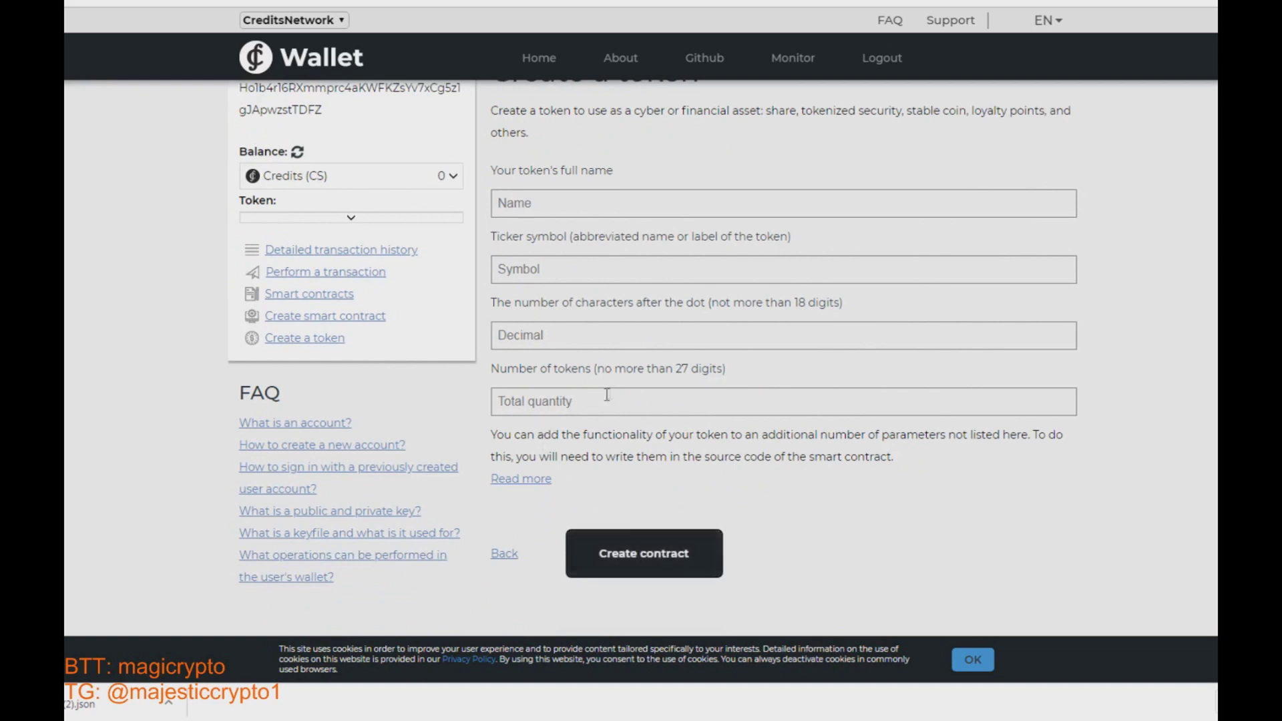
{"action": "scroll", "coordinate": [607, 395], "scroll_direction": "up", "scroll_amount": 1}
Review the token name field and highlight the FAQ questions, leaving the form empty.
{"action": "left_click", "coordinate": [531, 291]}
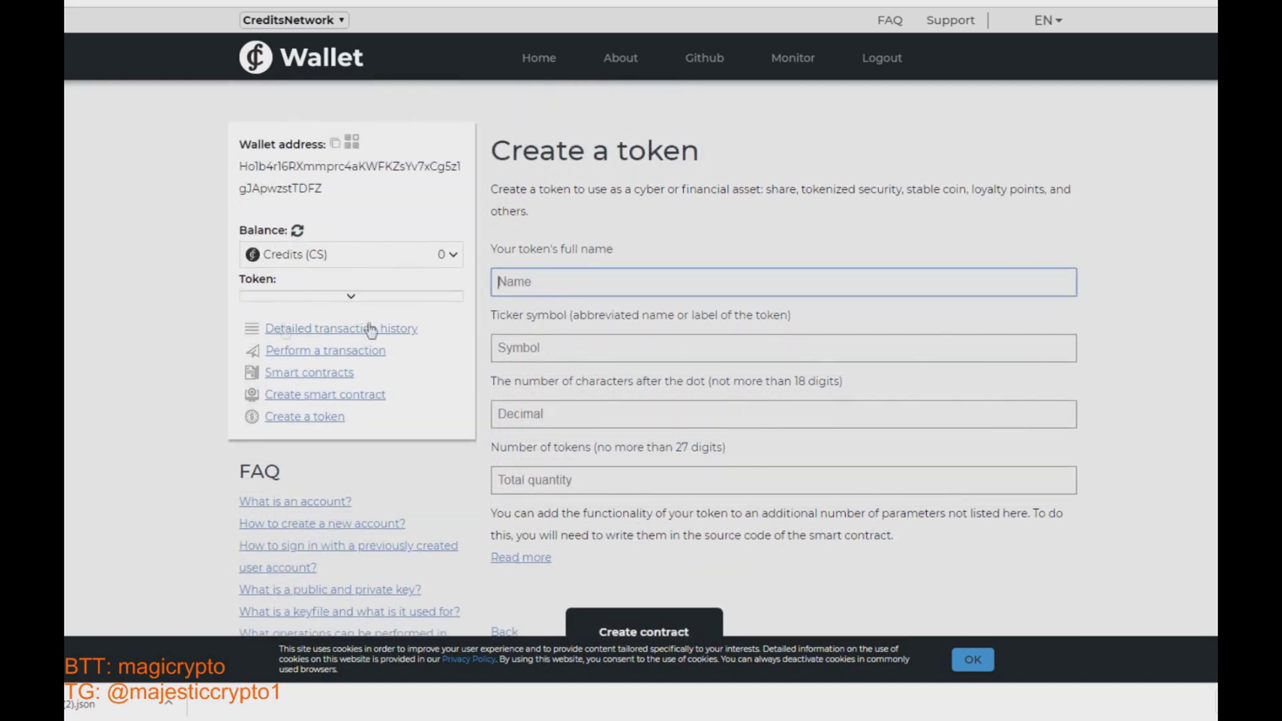
{"action": "left_click", "coordinate": [120, 389]}
{"action": "scroll", "coordinate": [243, 315], "scroll_direction": "down", "scroll_amount": 2}
{"action": "left_click_drag", "start_coordinate": [241, 314], "coordinate": [376, 524]}
{"action": "left_click", "coordinate": [431, 560]}
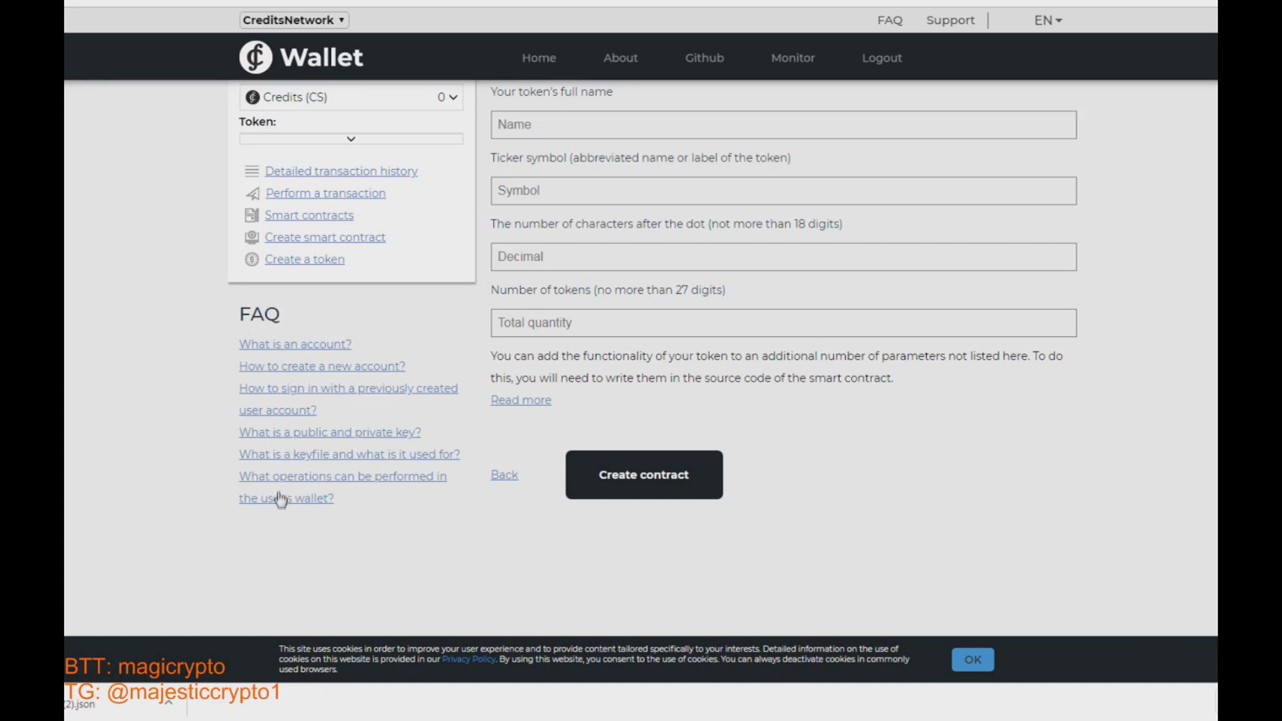
{"action": "scroll", "coordinate": [201, 435], "scroll_direction": "up", "scroll_amount": 3}
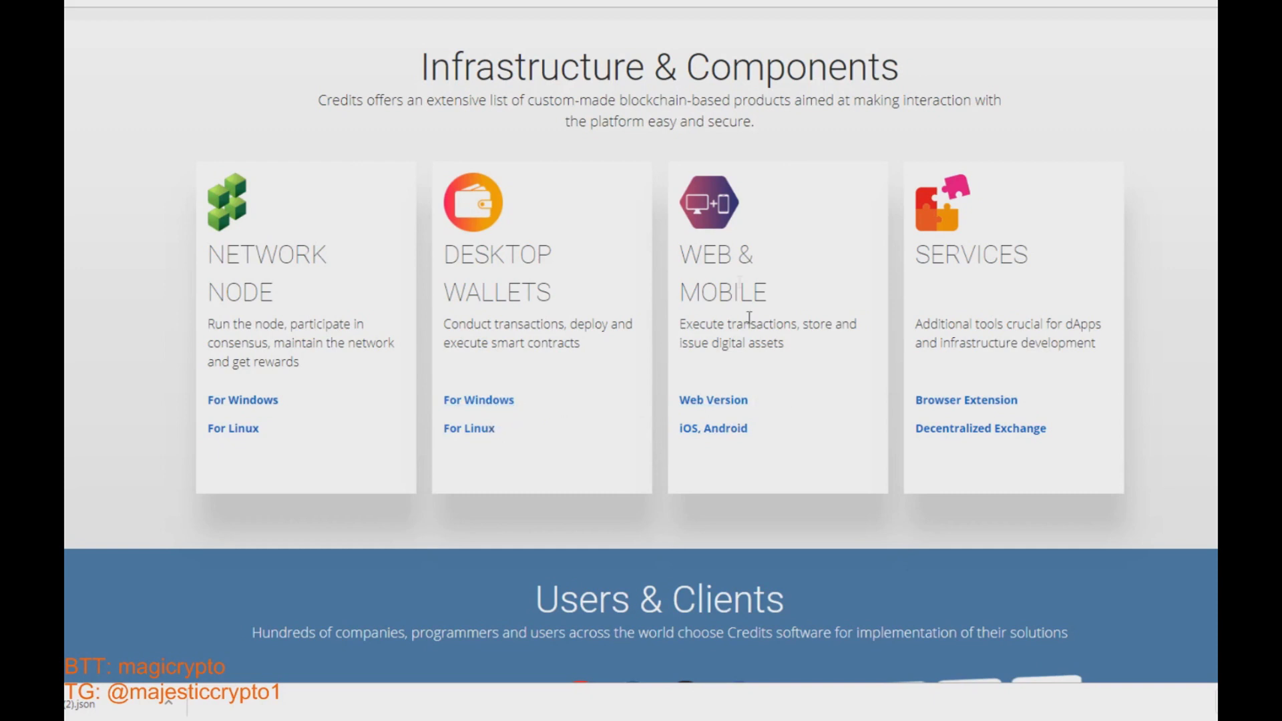
Highlight the Desktop Wallets heading in the Infrastructure & Components section.
{"action": "left_click_drag", "start_coordinate": [684, 255], "coordinate": [780, 329]}
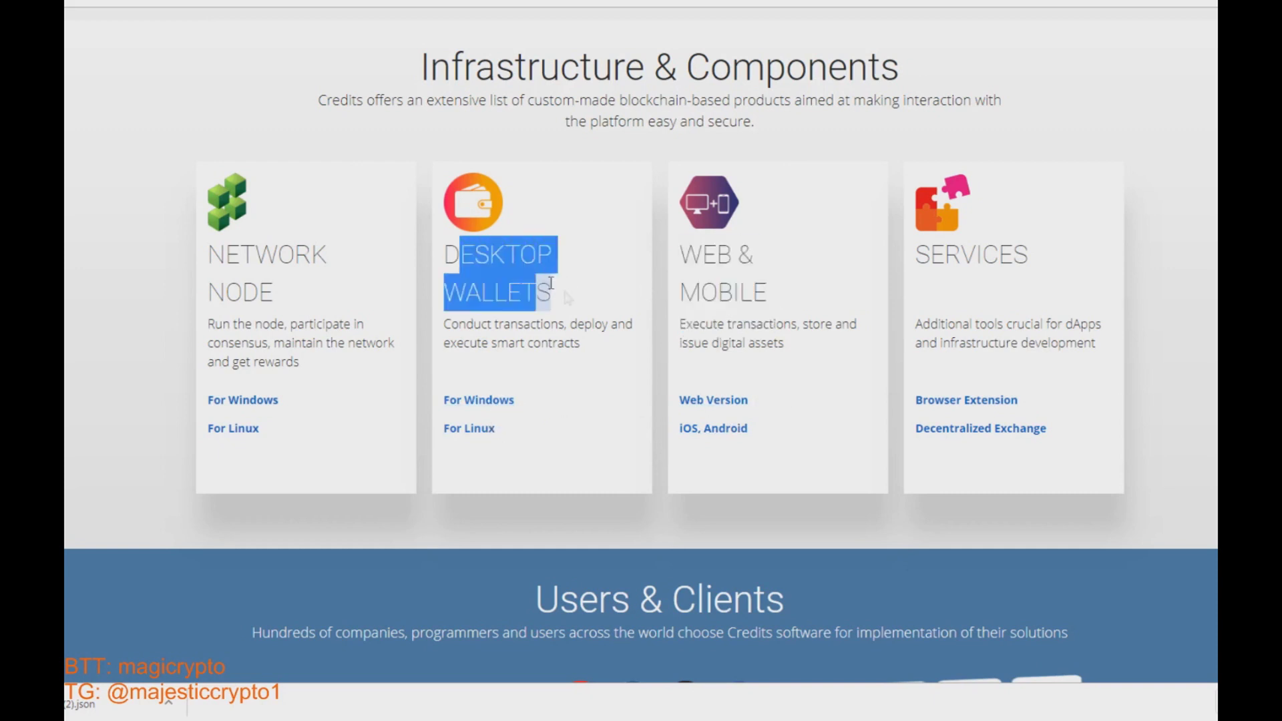